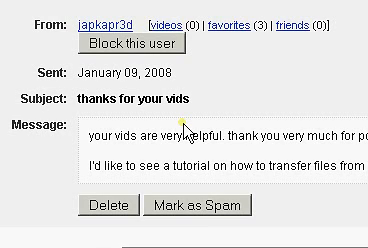
scroll(185, 133, down, 2)
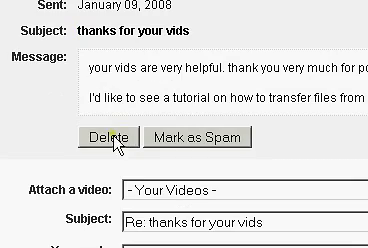
Step: Select the message line requesting a file-transfer tutorial, then return Firefox to its start page
mouse_move(107, 98)
mouse_down()
mouse_move(268, 100)
mouse_move(245, 90)
mouse_up()
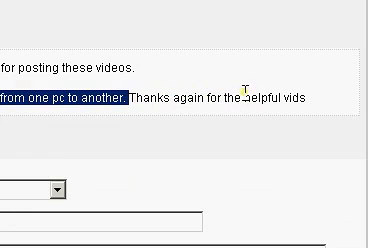
click(218, 92)
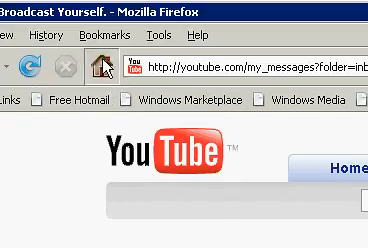
click(101, 66)
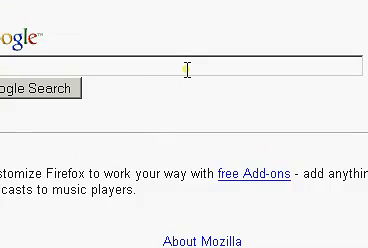
double_click(187, 69)
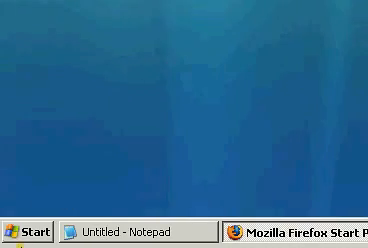
Step: Reach Security Center from the Start menu's Control Panel
click(8, 234)
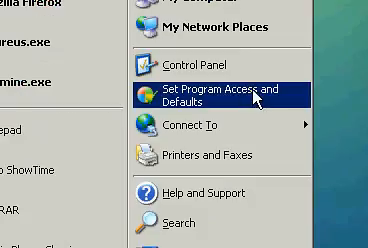
click(257, 95)
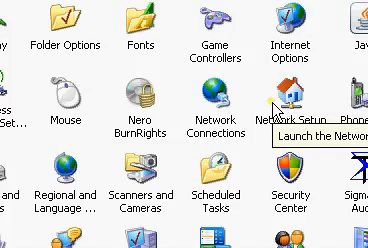
scroll(273, 120, down, 1)
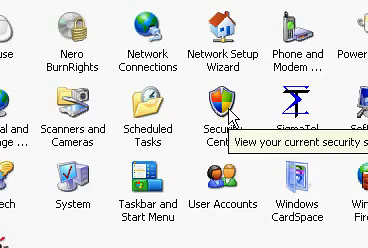
click(232, 118)
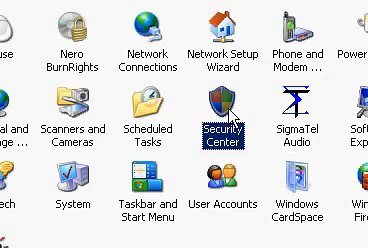
double_click(233, 103)
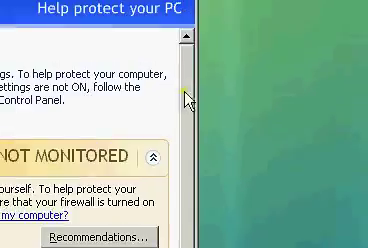
Step: Confirm File and Printer Sharing is an allowed Windows Firewall exception and close the settings
drag(186, 95, 190, 185)
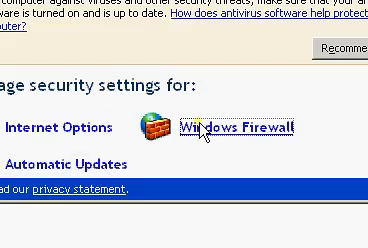
click(203, 131)
click(136, 77)
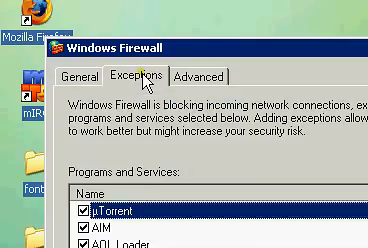
click(170, 162)
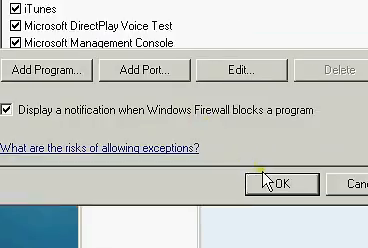
click(268, 184)
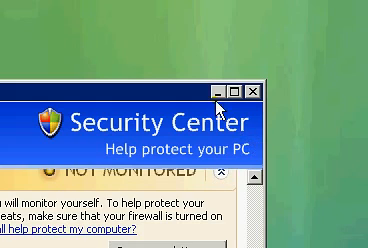
Step: Minimize Security Center and check the wireless network connection status from the tray
click(220, 92)
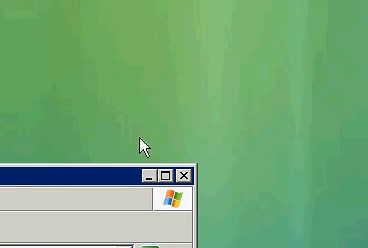
click(183, 178)
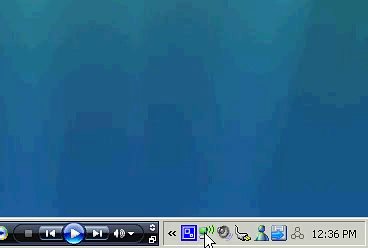
click(208, 236)
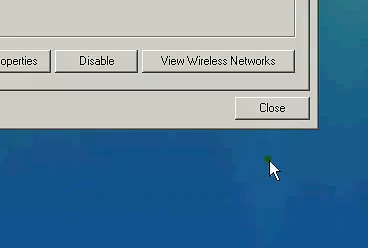
click(272, 108)
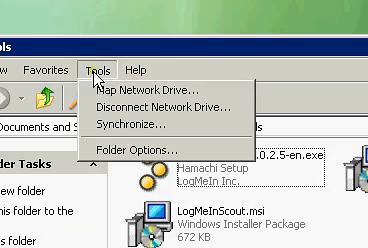
Step: Review Folder Options' View settings confirming simple file sharing is on, then close them
click(108, 150)
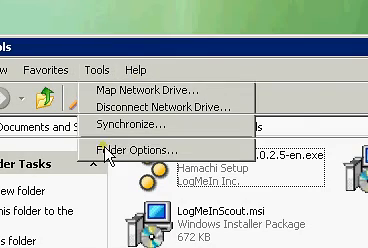
click(172, 92)
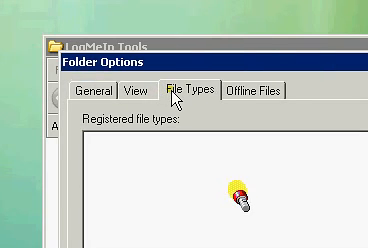
click(136, 90)
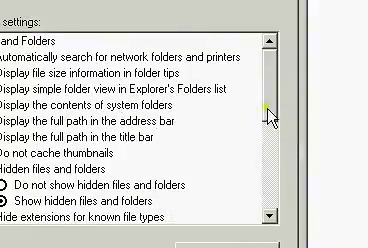
drag(270, 112, 268, 135)
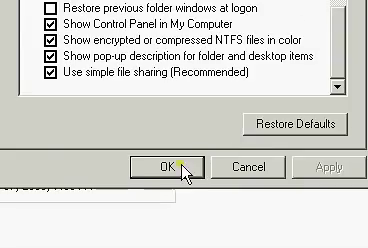
click(167, 231)
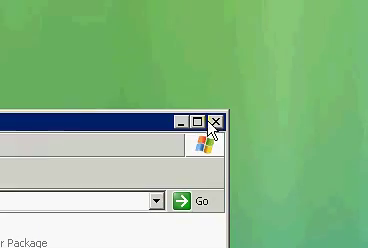
Step: Browse from My Computer into G:\Movies and look inside the AVI Format folder
click(214, 123)
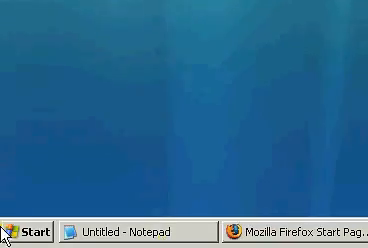
click(10, 233)
click(267, 138)
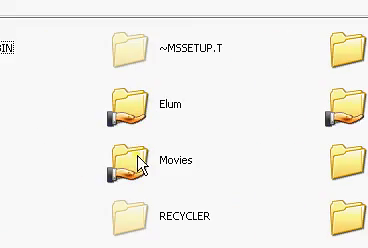
double_click(142, 162)
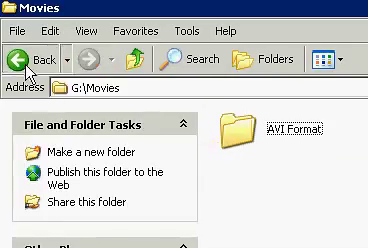
click(27, 62)
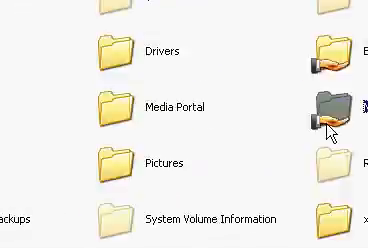
double_click(268, 175)
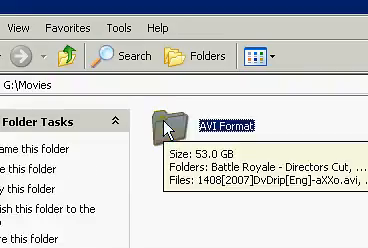
double_click(168, 126)
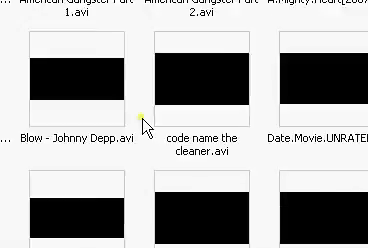
key(BackSpace)
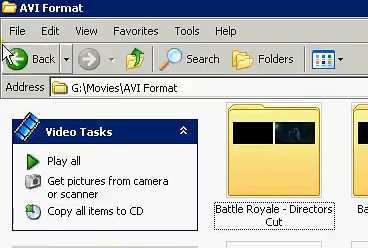
click(12, 58)
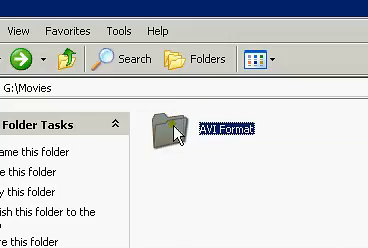
Step: Share the AVI Format folder on the network via its Properties, then go back to My Computer
right_click(176, 132)
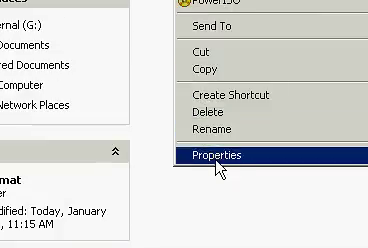
click(217, 217)
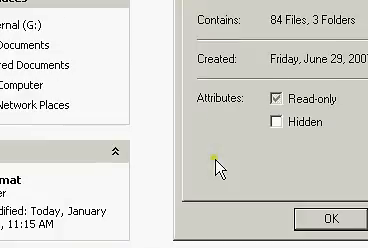
click(257, 166)
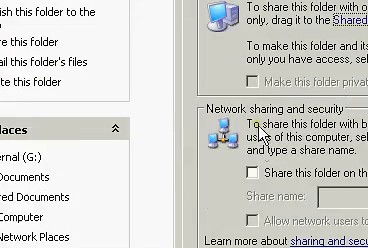
click(252, 173)
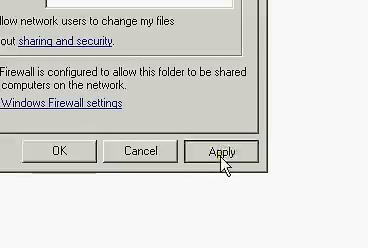
click(222, 152)
click(146, 153)
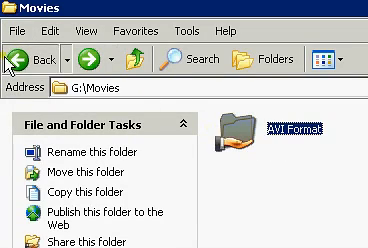
click(12, 59)
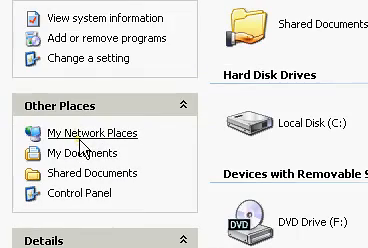
click(83, 133)
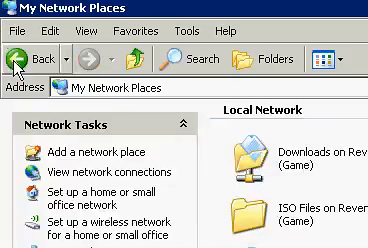
click(16, 62)
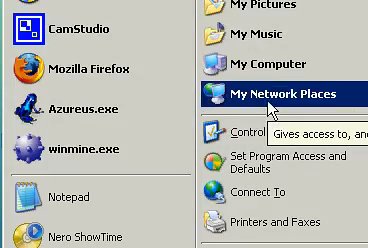
Step: Show System Properties' Computer Name settings and select the HAMACHI workgroup name
right_click(264, 70)
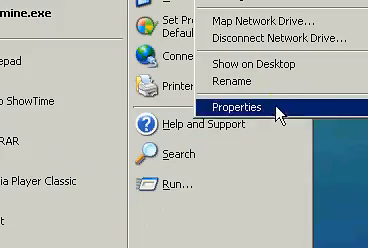
click(280, 108)
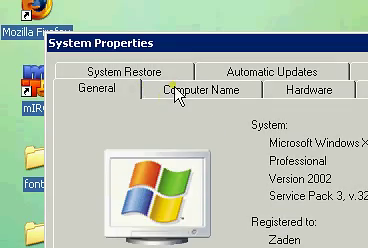
click(175, 92)
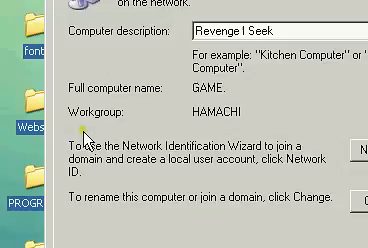
drag(241, 113, 188, 114)
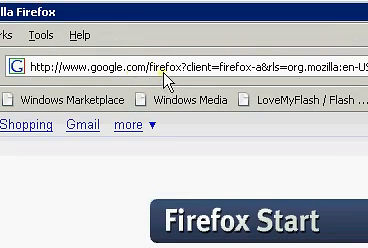
Step: Load the Belkin router setup utility at 192.168.2.1
click(166, 76)
text(192.168.2.1)
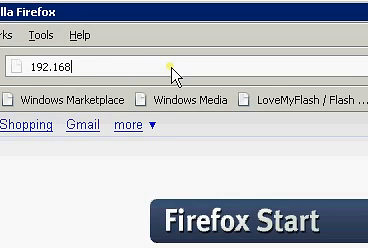
key(Return)
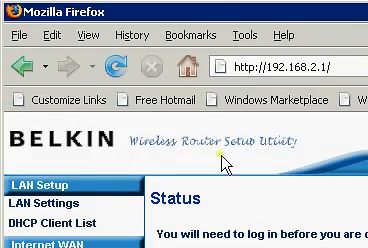
scroll(100, 180, down, 5)
scroll(60, 130, down, 3)
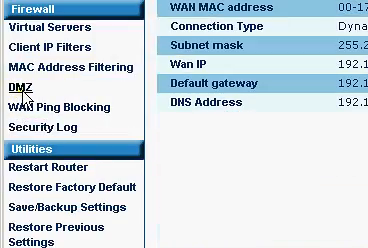
Step: Review the DMZ hosts 192.168.2.2 and 192.168.2.3 after logging in, then show the Firewall page set to Disable
click(21, 87)
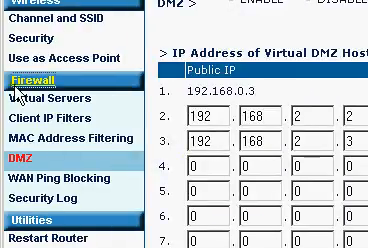
click(30, 81)
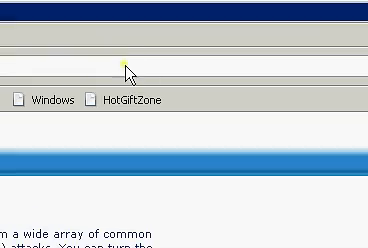
click(128, 74)
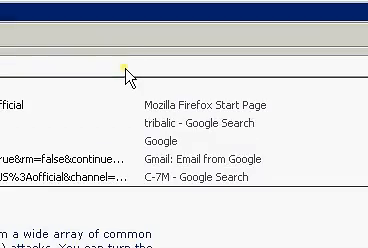
Step: Search Google for hamachi and follow the LogMeIn Hamachi result
key(Escape)
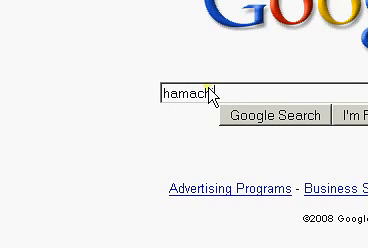
text(i)
key(Return)
click(117, 122)
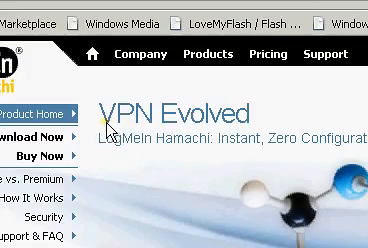
scroll(150, 120, down, 3)
scroll(230, 175, down, 2)
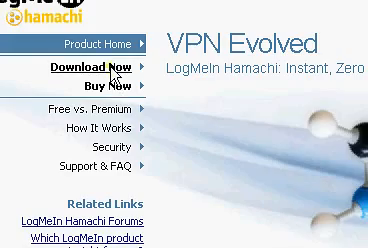
Step: Reach the Hamachi download page without registering and highlight the supported Windows versions
click(112, 68)
scroll(275, 145, down, 5)
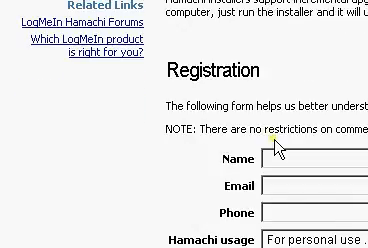
scroll(240, 145, down, 5)
click(278, 124)
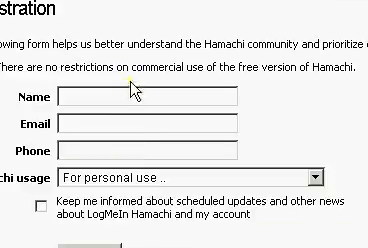
scroll(162, 88, down, 5)
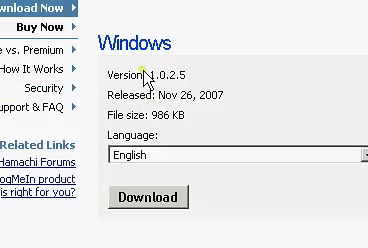
scroll(140, 100, down, 4)
scroll(140, 160, down, 2)
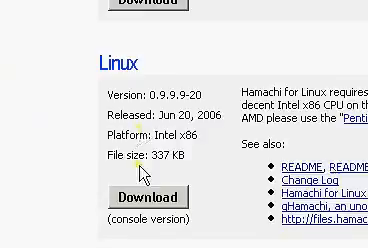
scroll(140, 170, down, 3)
scroll(133, 183, up, 5)
scroll(150, 170, down, 3)
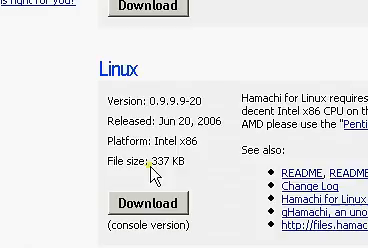
scroll(260, 125, up, 2)
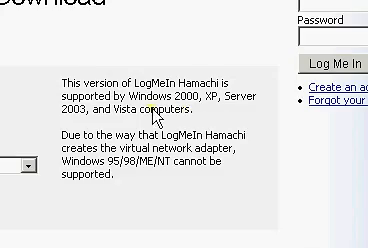
mouse_move(136, 97)
mouse_down()
mouse_move(215, 110)
mouse_move(143, 112)
mouse_move(190, 108)
mouse_up()
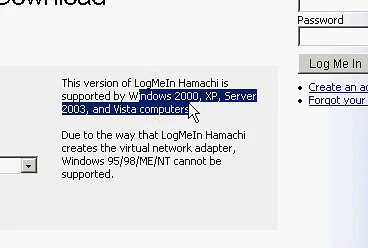
scroll(193, 108, down, 2)
click(104, 160)
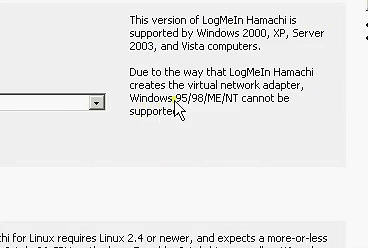
Step: Highlight the note that Windows NT is not supported, then clear the selection
mouse_move(176, 99)
mouse_down()
mouse_move(208, 99)
mouse_move(225, 109)
mouse_move(240, 110)
mouse_move(228, 99)
mouse_up()
click(242, 108)
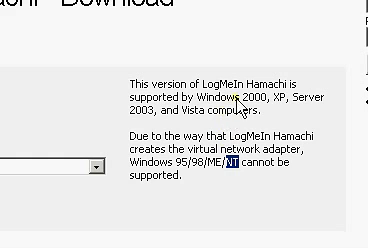
double_click(248, 98)
click(226, 170)
drag(226, 163, 185, 176)
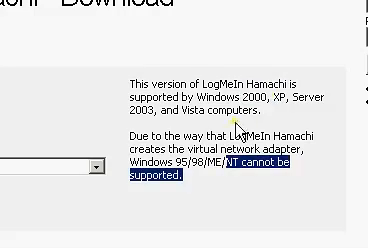
scroll(135, 145, down, 2)
click(241, 143)
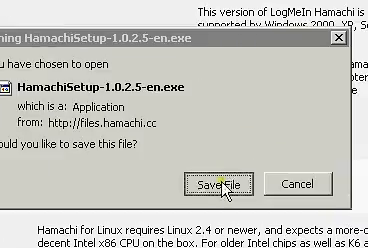
Step: Save HamachiSetup-1.0.2.5-en.exe, launch it from Downloads past the executable warning, and close Downloads
click(218, 184)
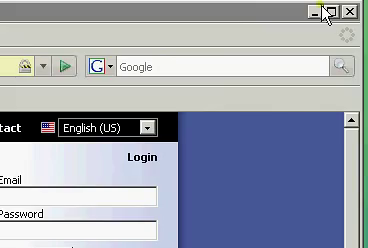
click(316, 12)
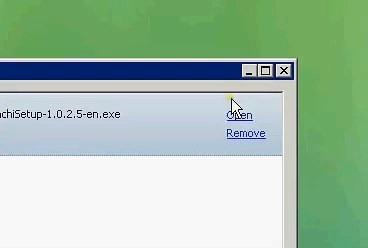
click(306, 47)
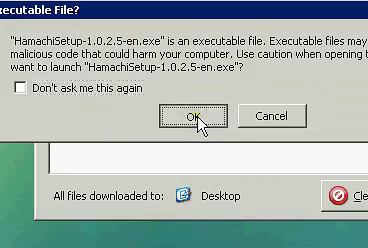
click(195, 118)
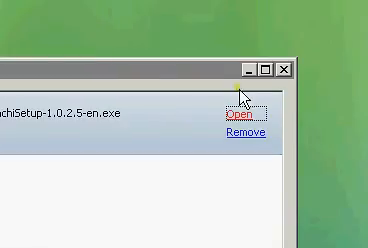
click(228, 68)
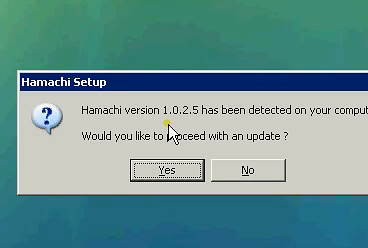
Step: Move the setup prompt aside and agree to update the installed Hamachi 1.0.2.5
drag(285, 82, 210, 82)
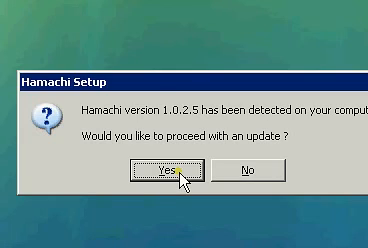
click(183, 178)
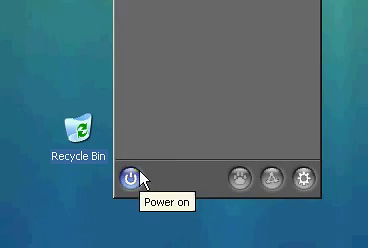
Step: Bring Hamachi online as Zaden and bring up the actions menu for a friend's computer
click(131, 178)
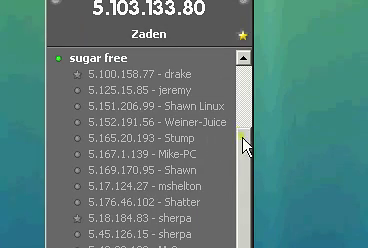
drag(245, 145, 242, 70)
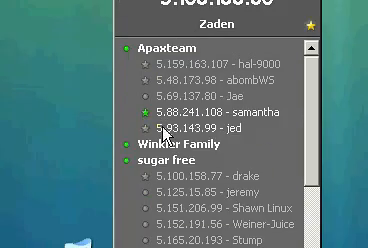
right_click(165, 130)
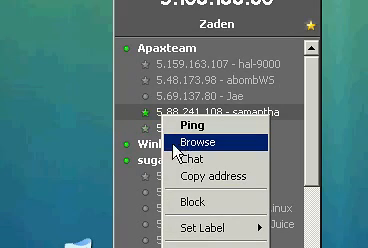
click(178, 143)
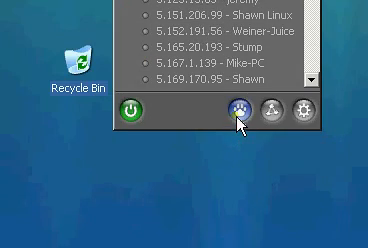
click(239, 118)
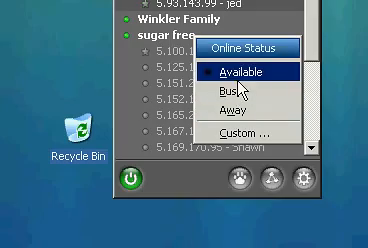
click(255, 143)
click(271, 182)
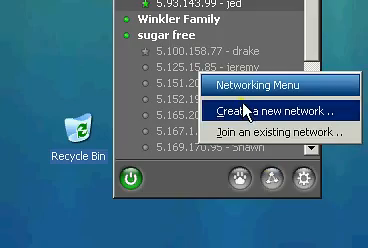
click(248, 111)
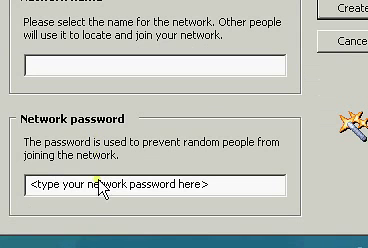
click(103, 186)
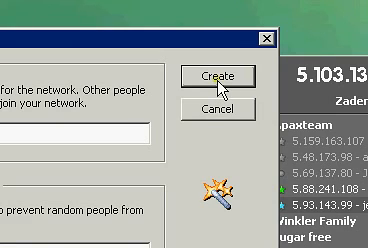
click(220, 84)
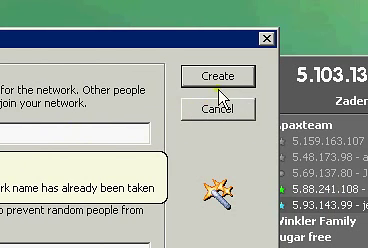
click(218, 109)
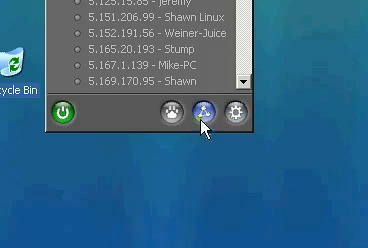
click(203, 124)
click(175, 133)
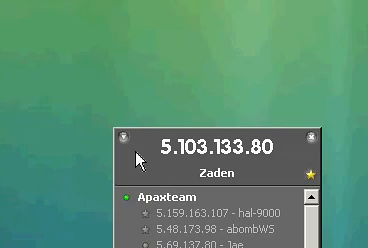
click(123, 139)
click(26, 232)
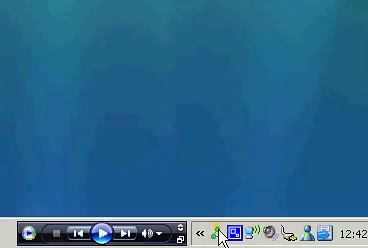
click(218, 233)
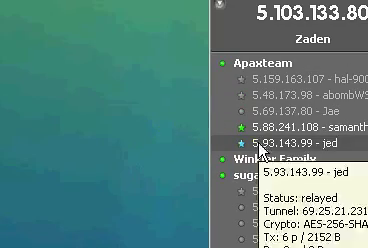
right_click(262, 148)
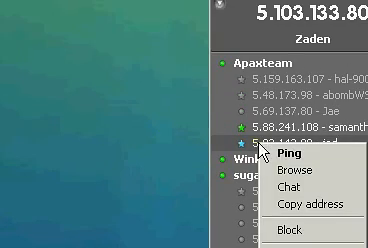
click(270, 170)
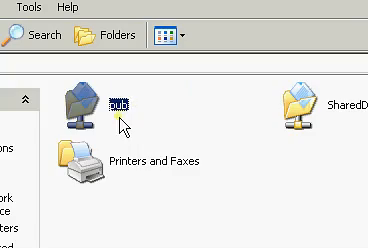
Step: Start copying the .avi files from the friend's pub\movies folder to this computer, accepting the security warning
double_click(120, 105)
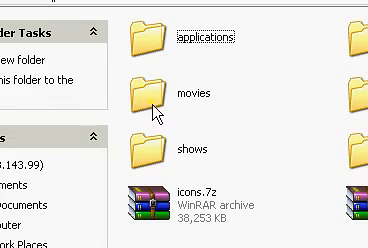
click(155, 105)
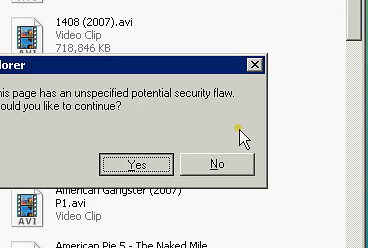
key(Return)
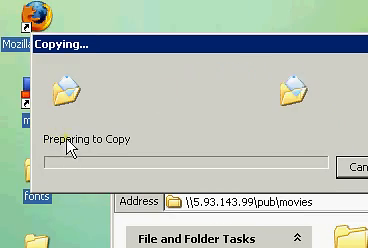
click(355, 167)
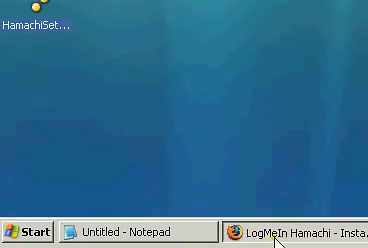
Step: Restore Firefox from the taskbar, showing the LogMeIn Hamachi site while the copy proceeds
click(280, 236)
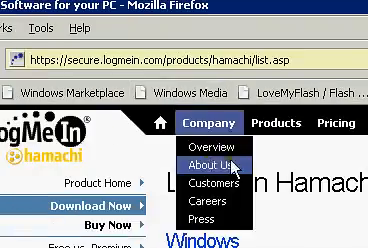